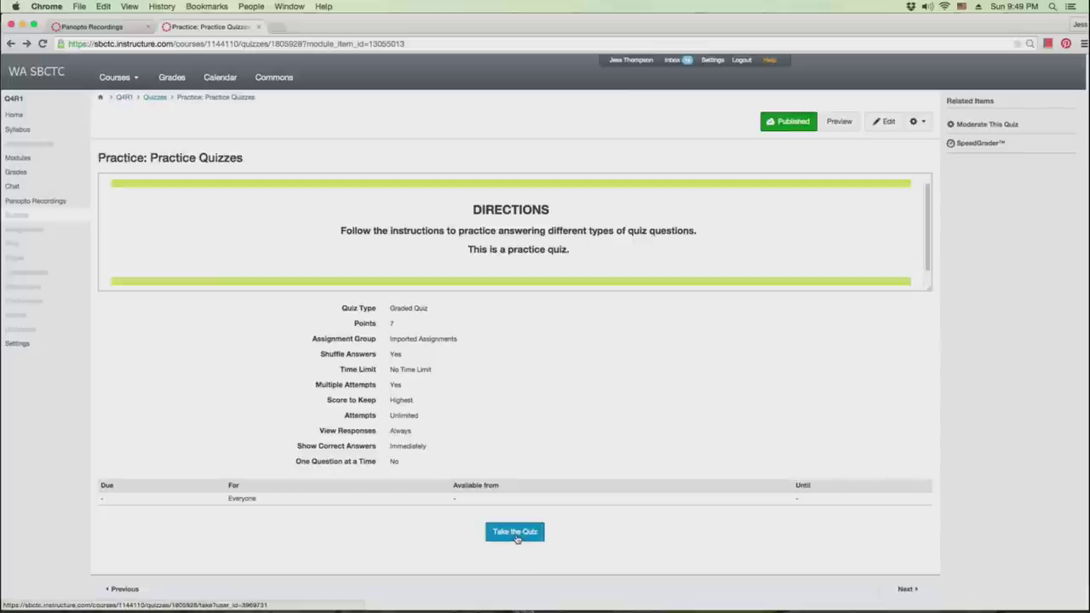
# - Start the practice quiz and answer the true/false questions: True for Question 1 and False for Question 2
pyautogui.click(517, 532)
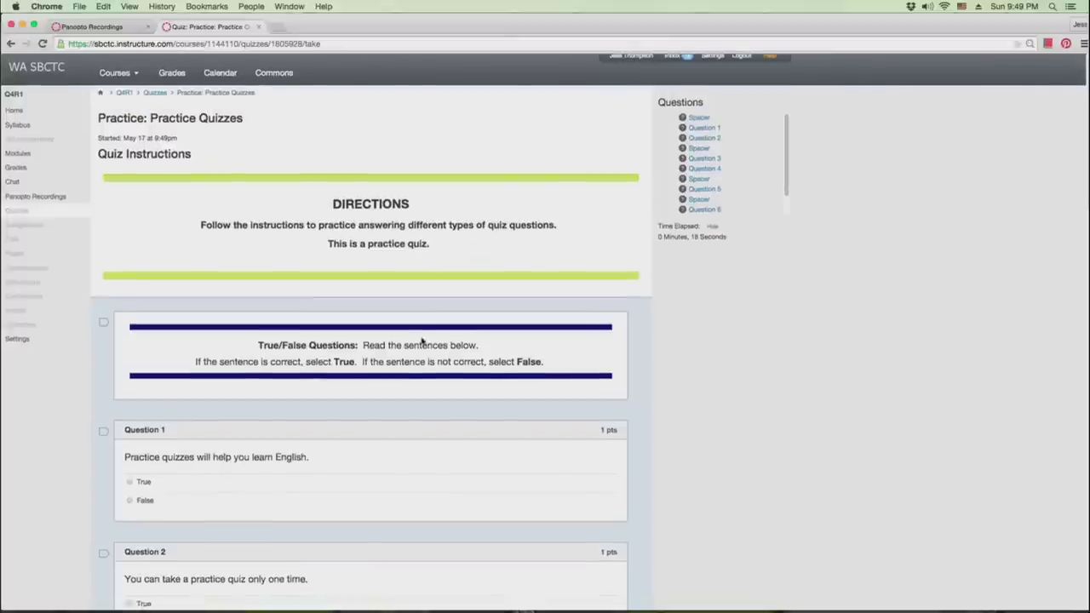
pyautogui.scroll(-2, 414, 370)
pyautogui.scroll(-1, 407, 370)
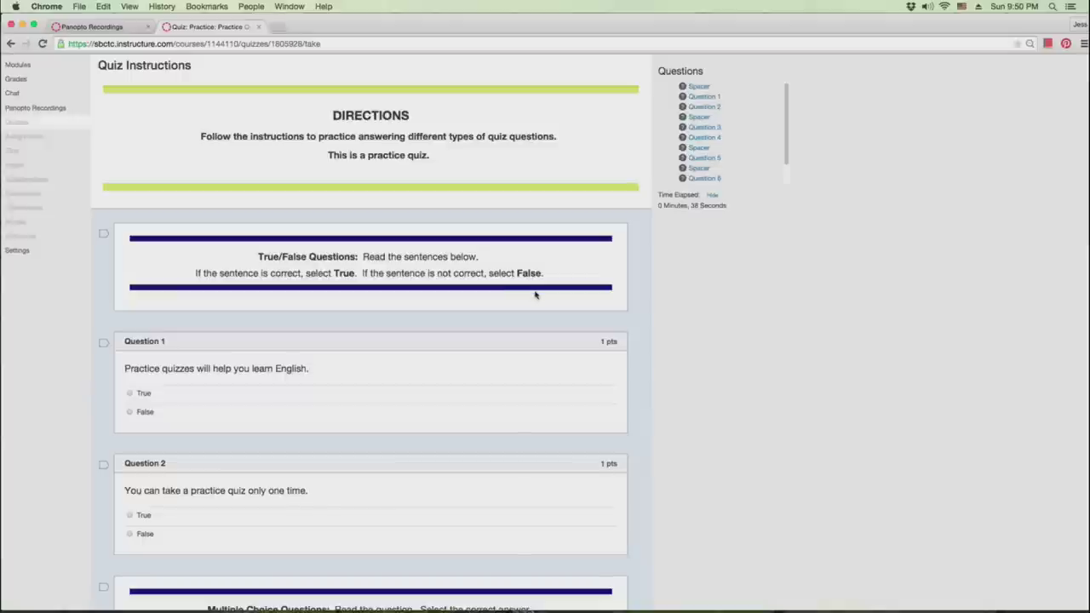
pyautogui.scroll(-2, 106, 311)
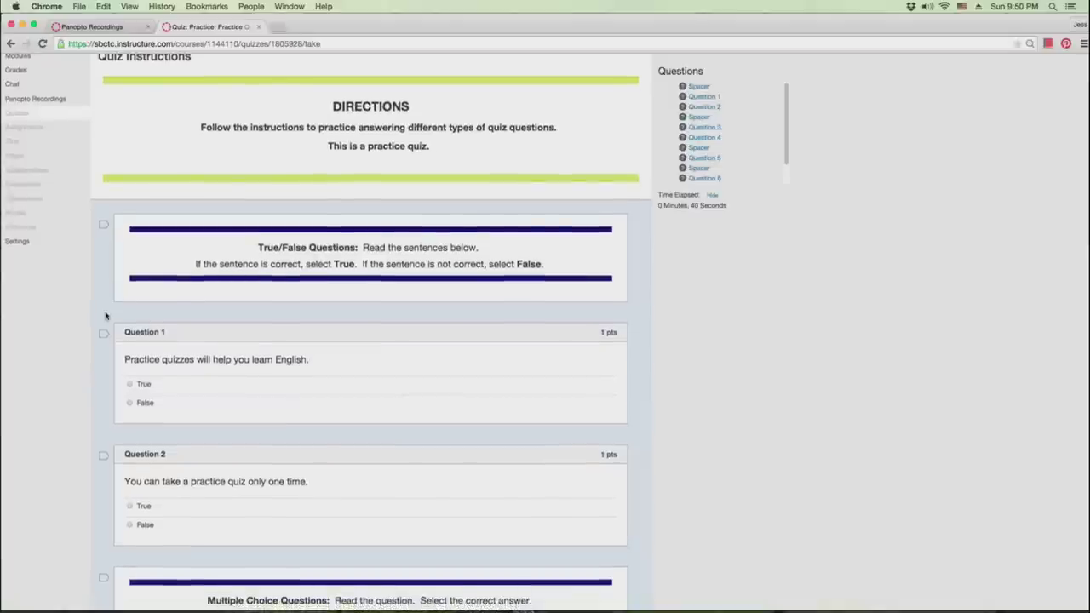
pyautogui.scroll(-1, 112, 341)
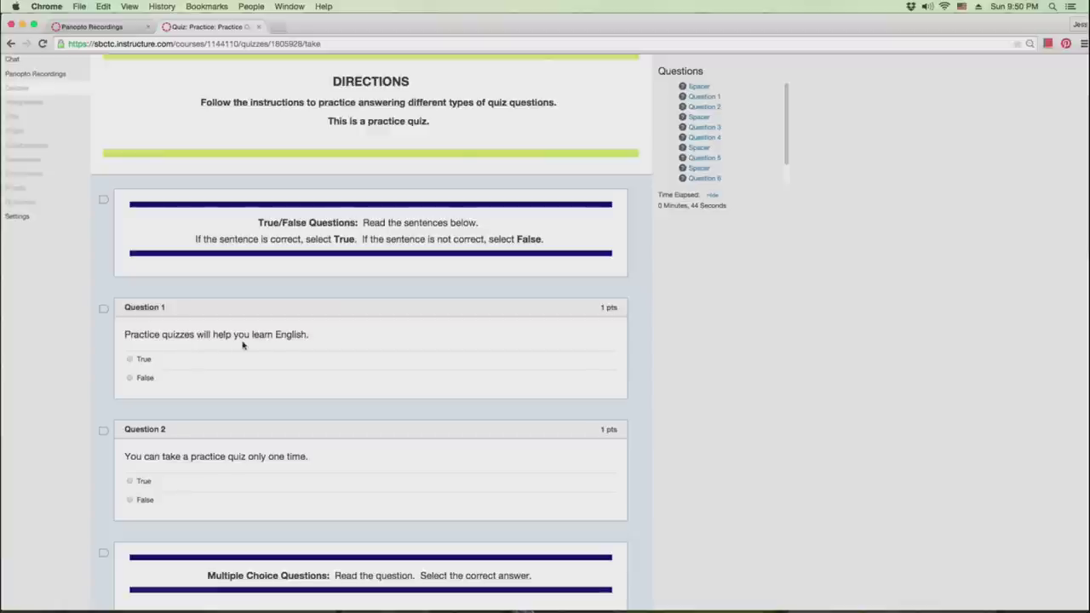
pyautogui.click(131, 361)
pyautogui.scroll(-3, 97, 368)
pyautogui.scroll(-1, 95, 370)
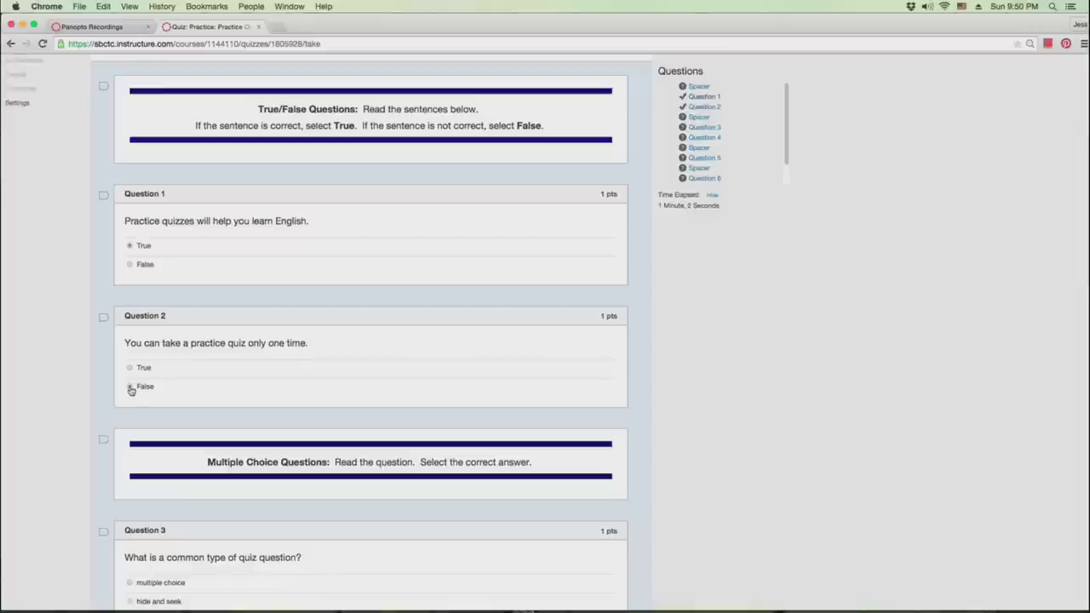
# - Answer Question 3, about a common type of quiz question, with "multiple choice"
pyautogui.scroll(-2, 131, 391)
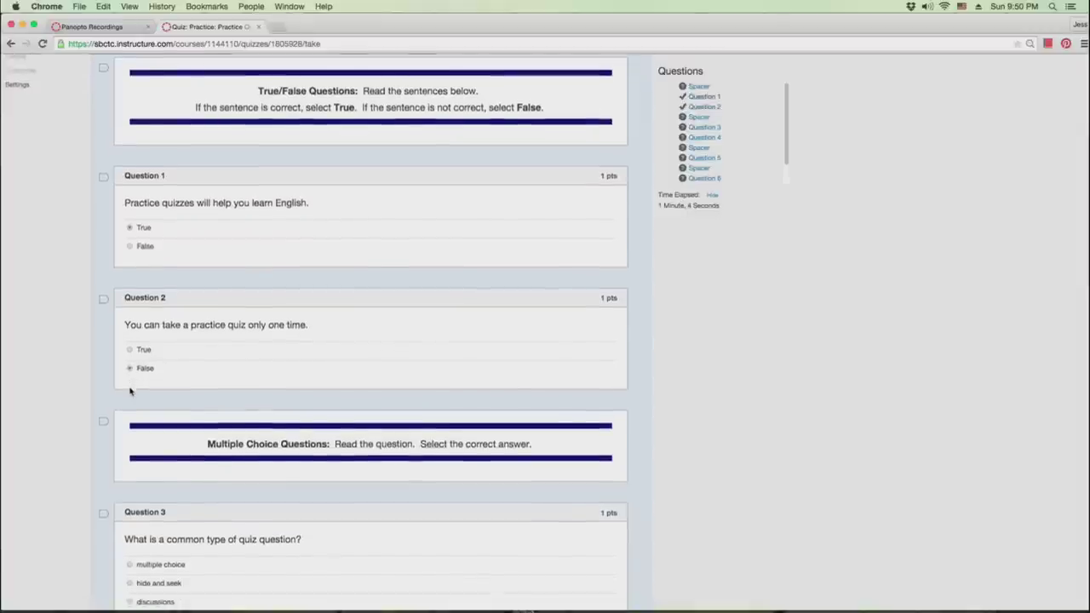
pyautogui.scroll(-10, 131, 391)
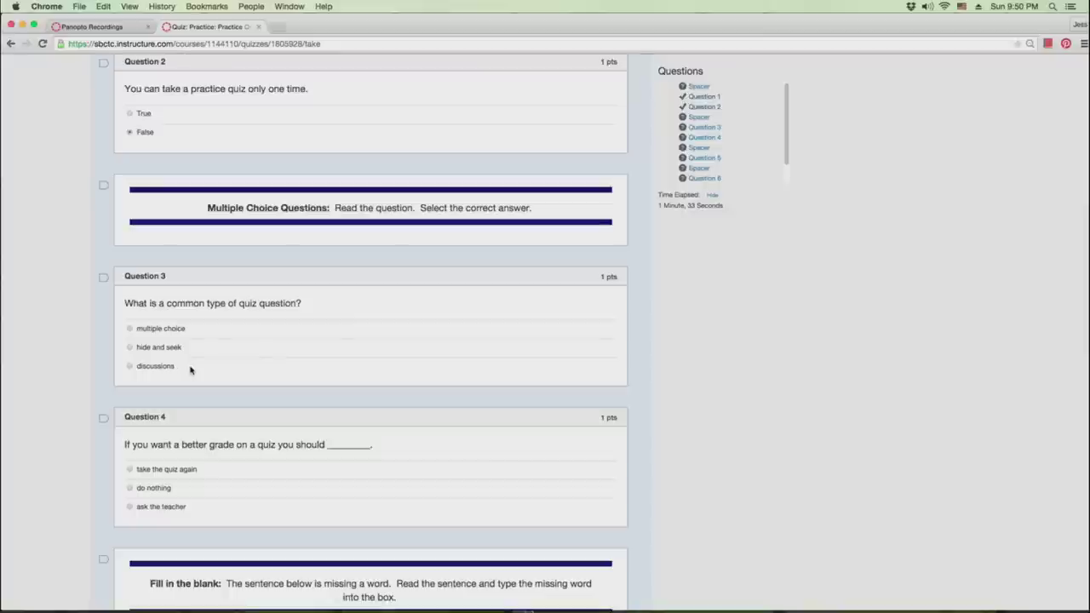
pyautogui.click(131, 330)
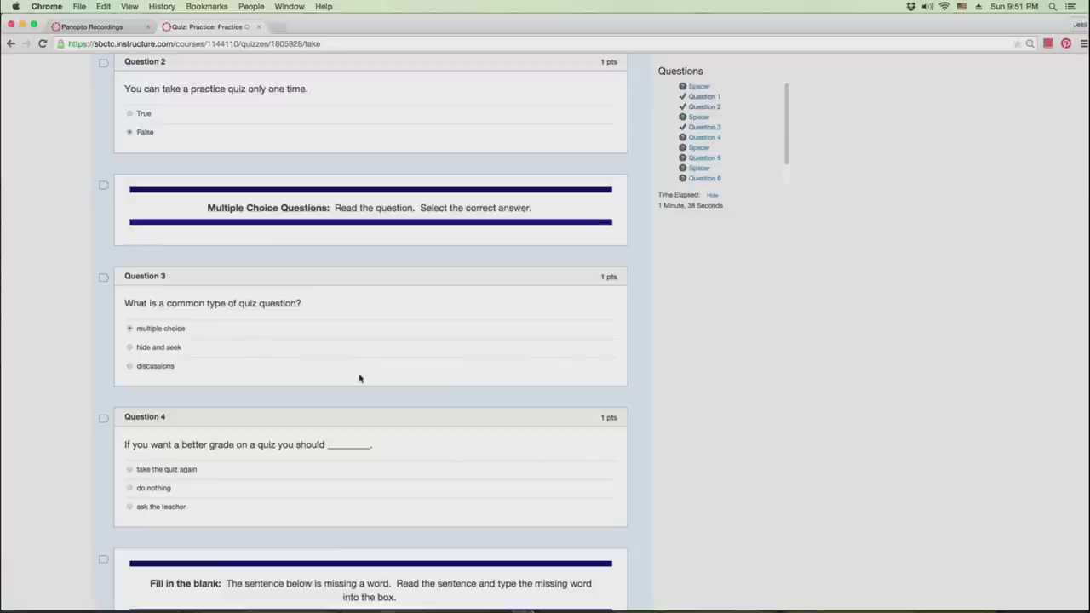
# - Fill in the blank in Question 5, about what practice quizzes help you learn, with "English"
pyautogui.scroll(-3, 358, 380)
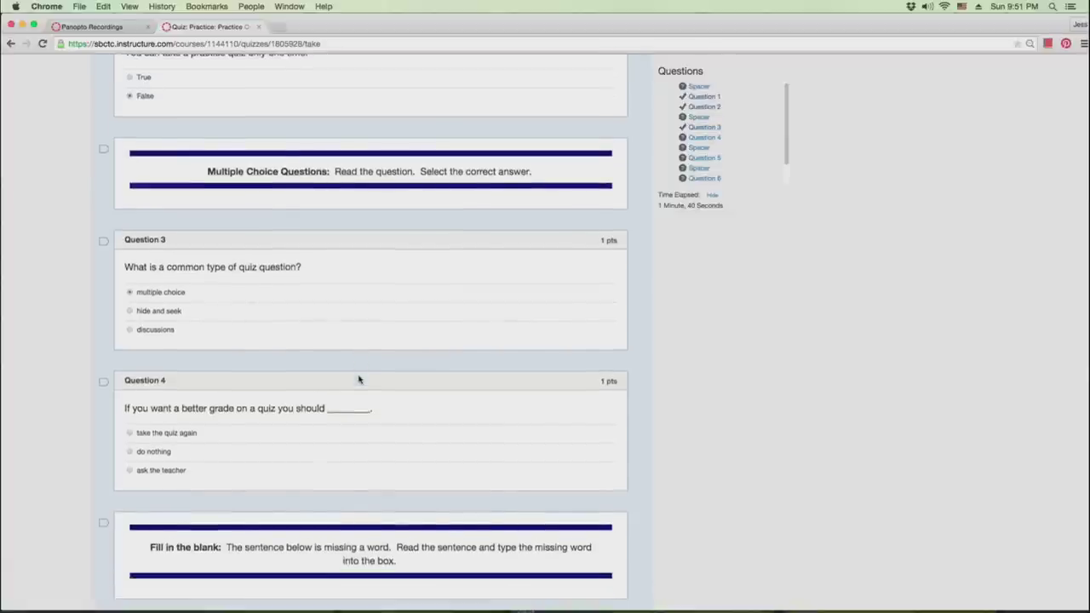
pyautogui.scroll(-5, 358, 380)
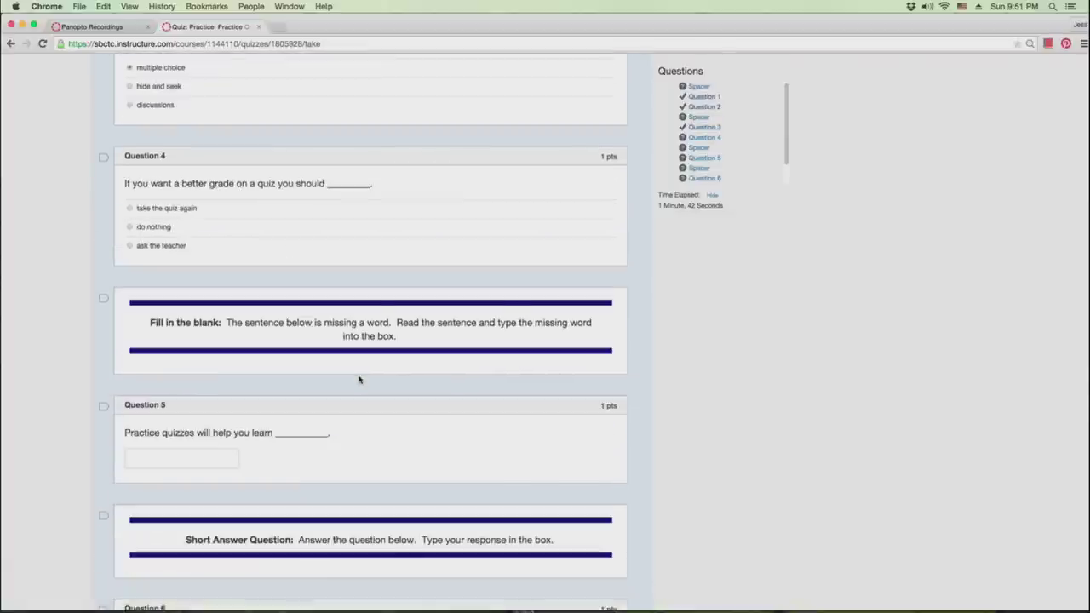
pyautogui.scroll(-3, 358, 380)
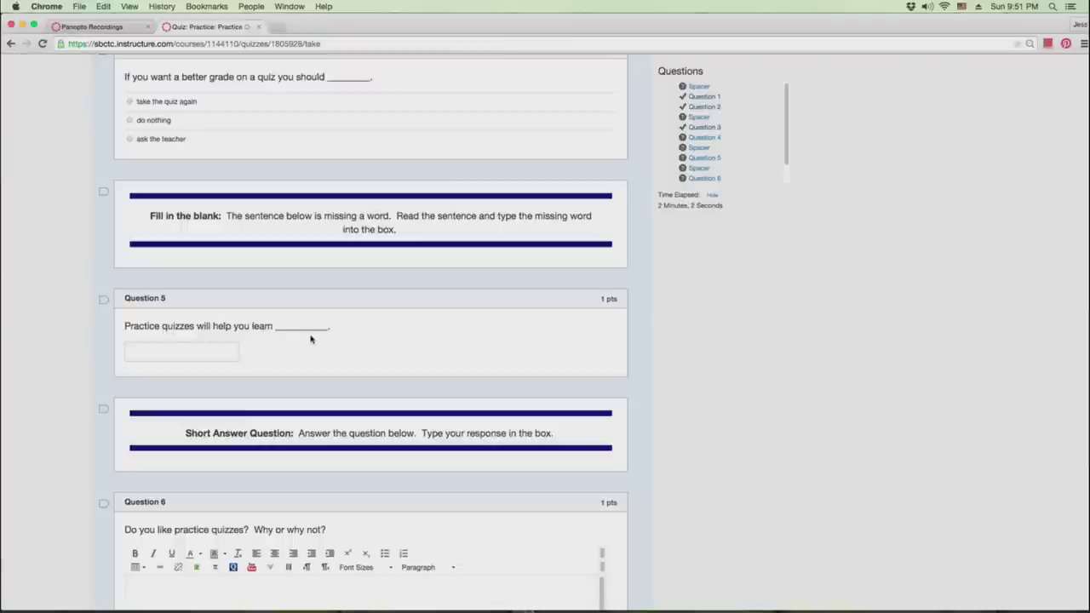
pyautogui.click(214, 352)
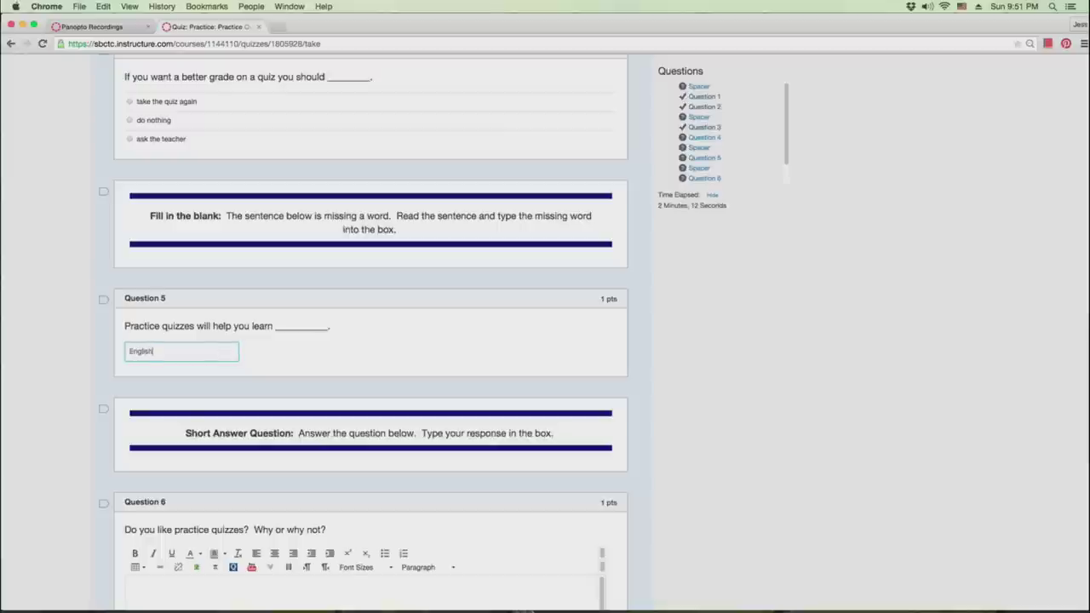
# - Answer the short answer Question 6 with "Yes, I like practice quizzes. They help me to learn."
pyautogui.scroll(-1, 212, 357)
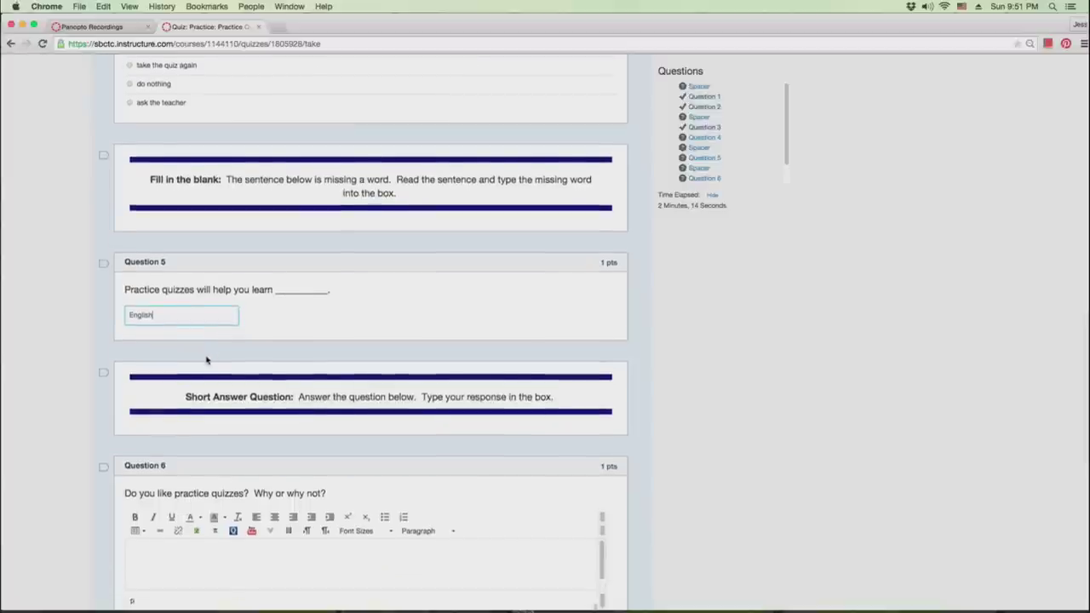
pyautogui.scroll(-3, 207, 360)
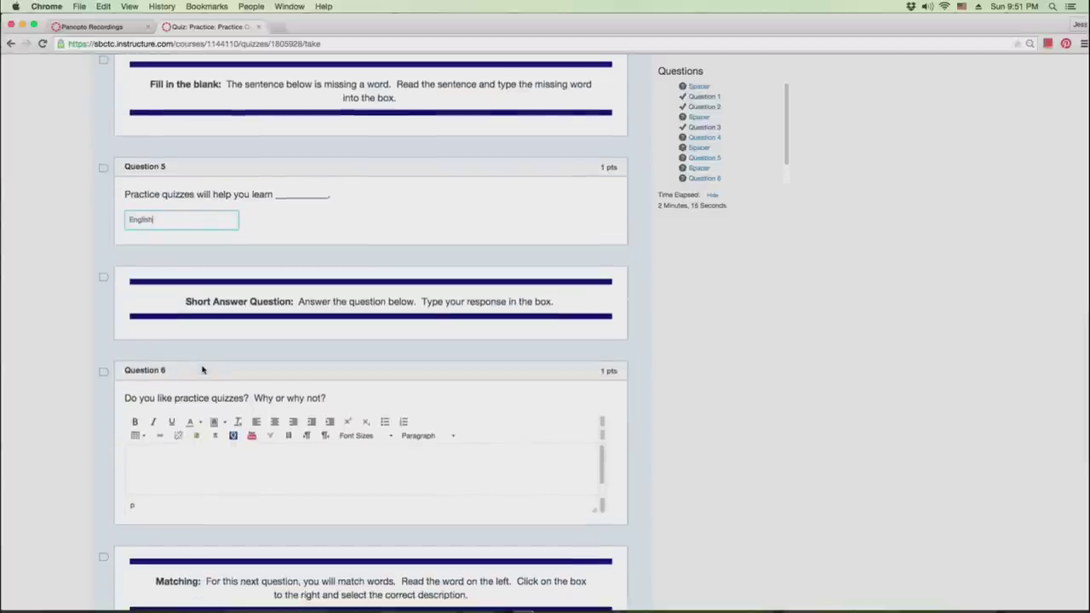
pyautogui.scroll(-1, 202, 366)
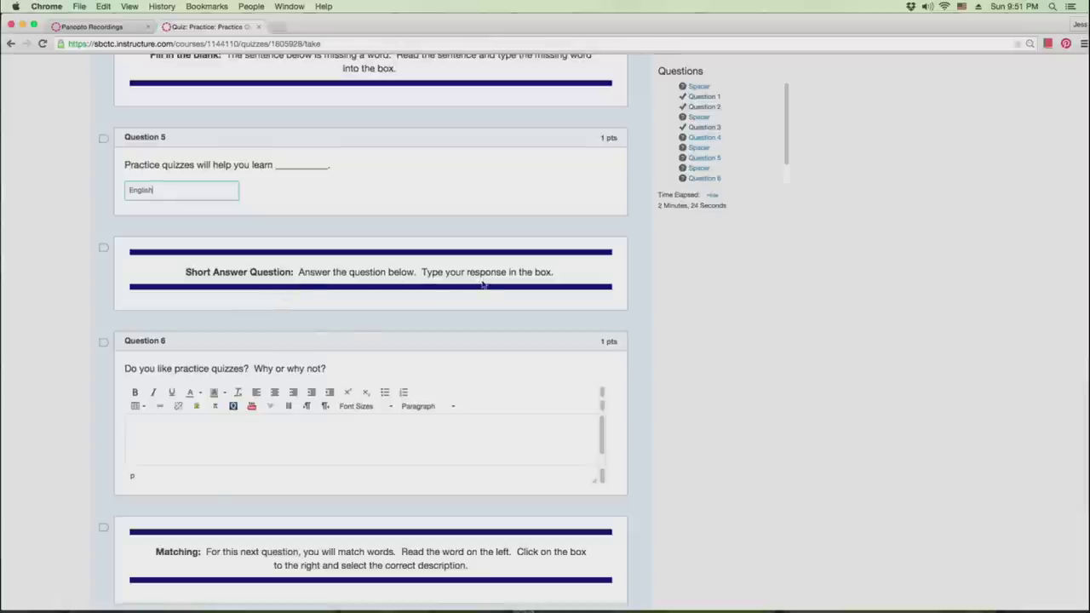
pyautogui.scroll(-2, 487, 310)
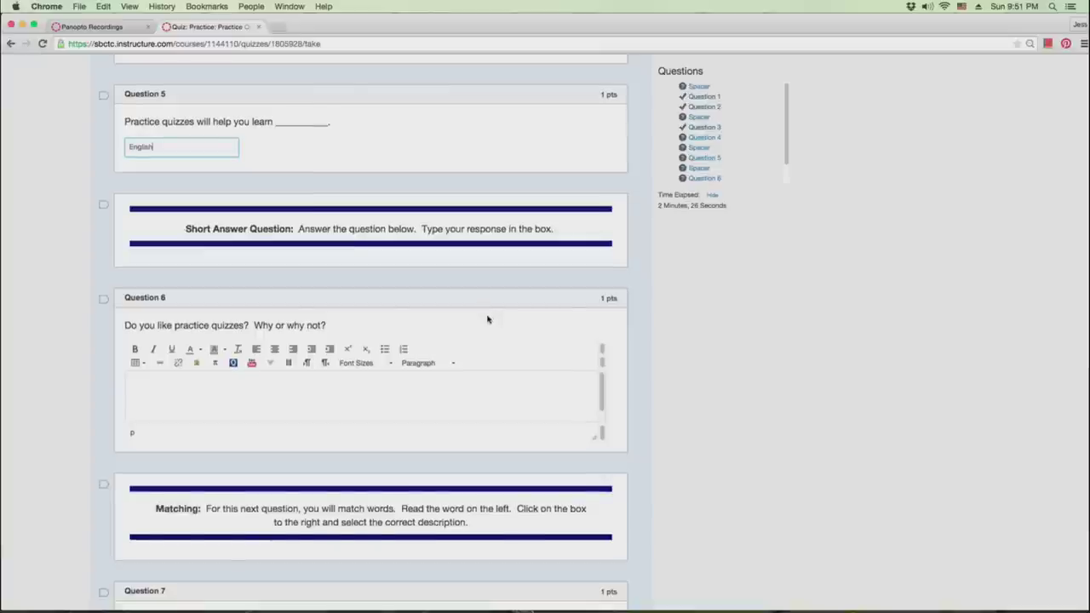
pyautogui.scroll(-1, 487, 320)
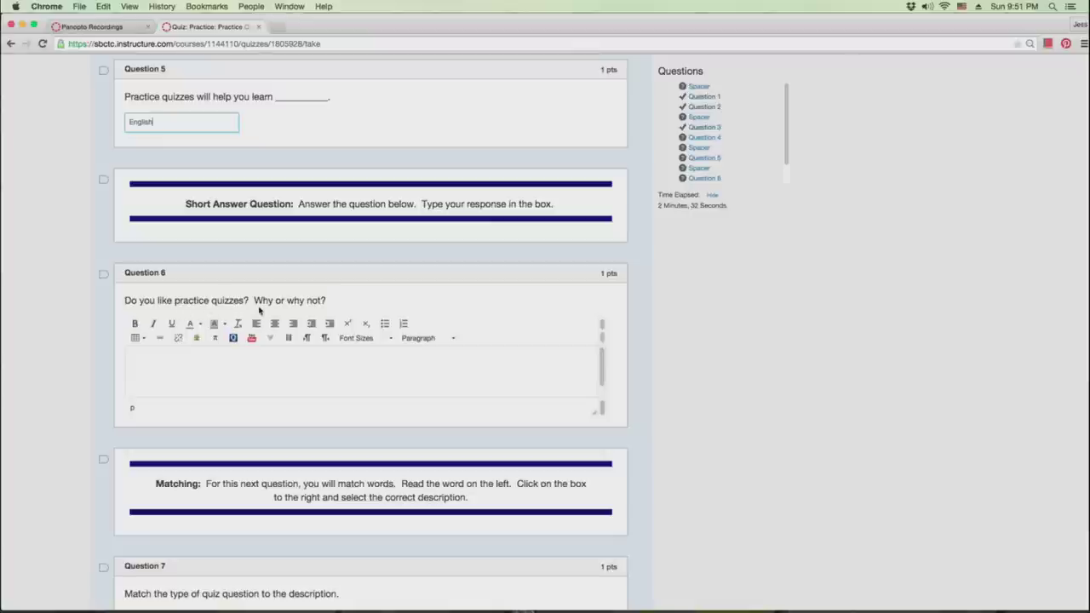
pyautogui.click(337, 366)
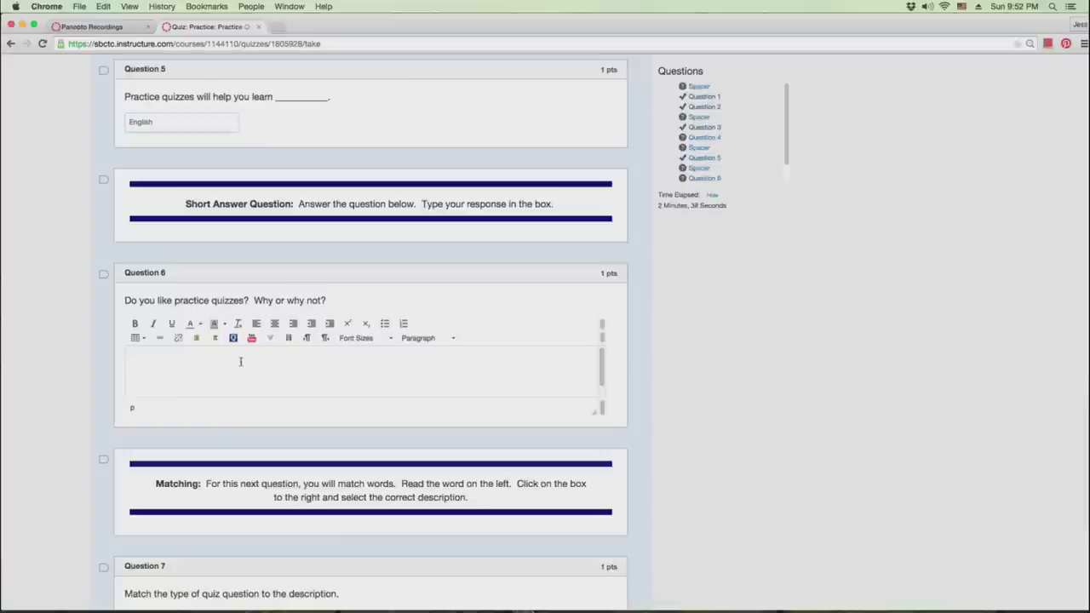
pyautogui.write('Yes, I')
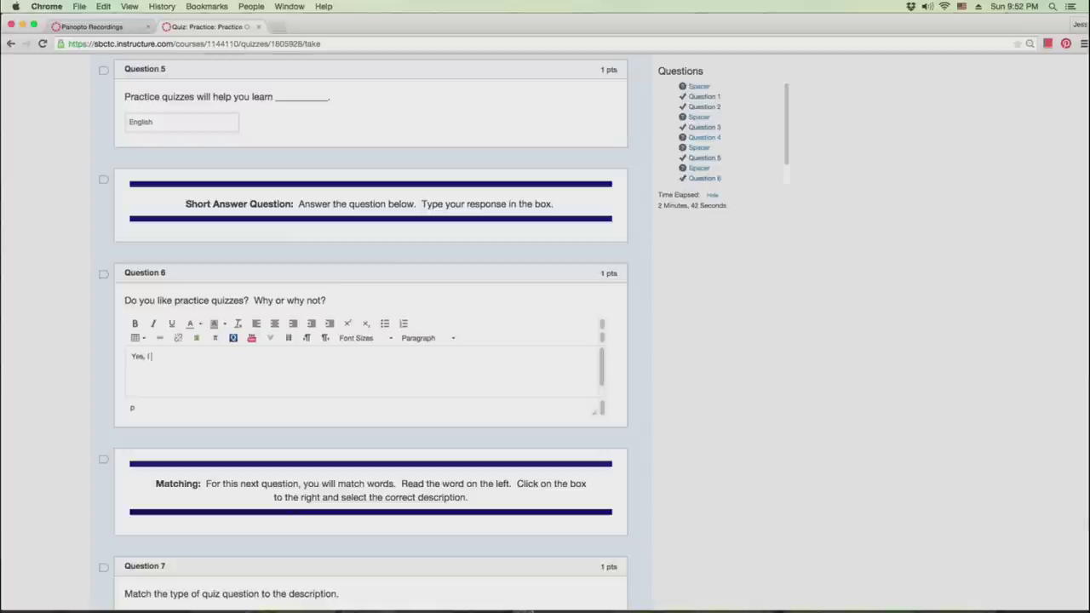
pyautogui.write(' like practice quizz')
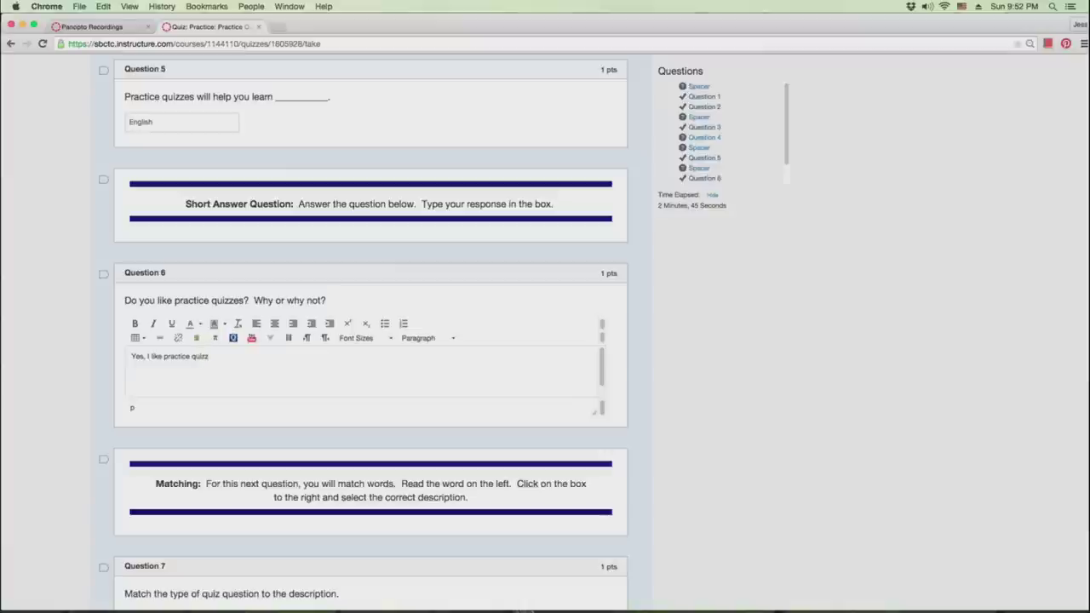
pyautogui.write('es. They help me to learn.')
# - In Question 7, match True/False to "Select if a statement is correct or incorrect." and Multiple Choice to "Select the correct answer from a list of options"
pyautogui.scroll(-4, 238, 365)
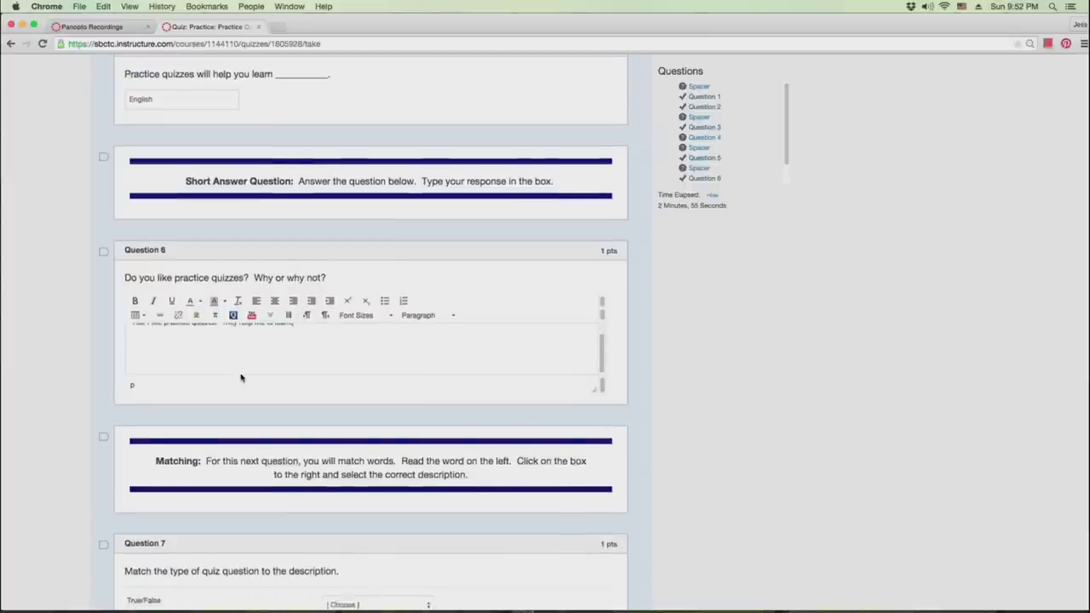
pyautogui.scroll(-1, 240, 381)
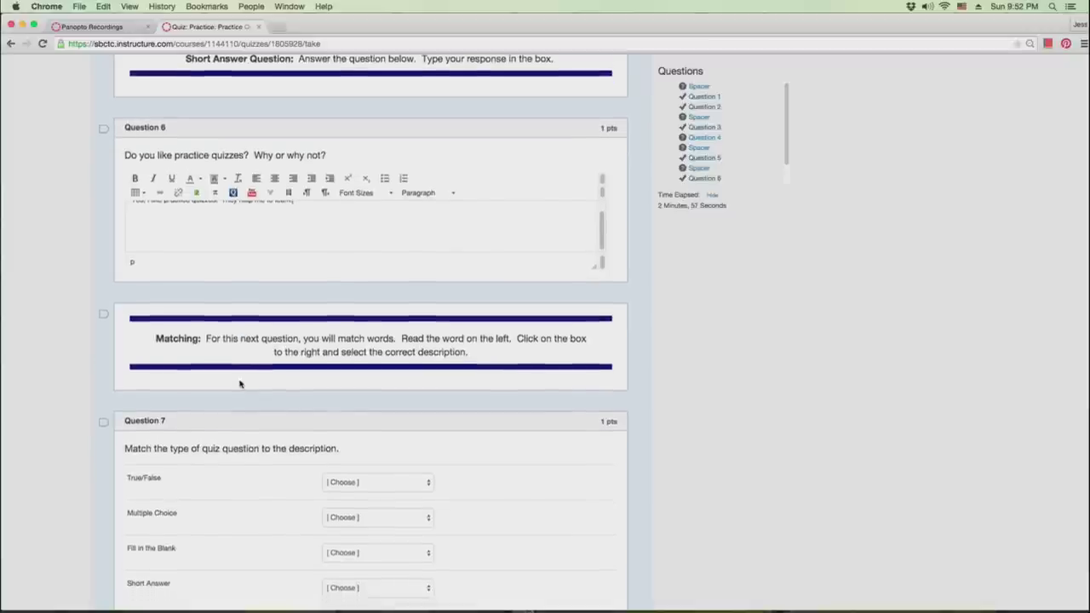
pyautogui.scroll(-1, 241, 383)
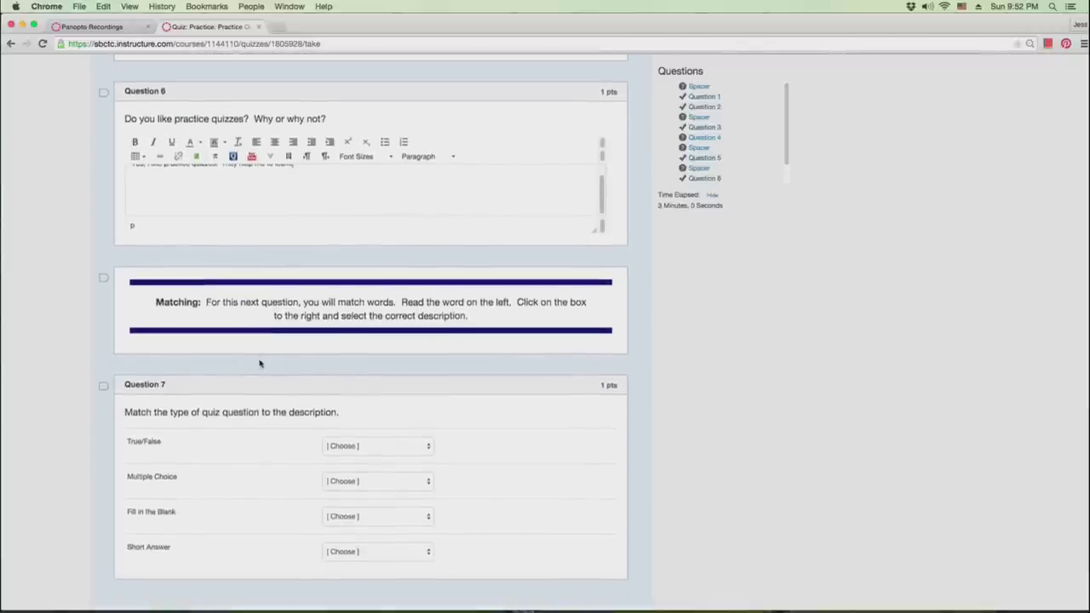
pyautogui.scroll(-1, 261, 363)
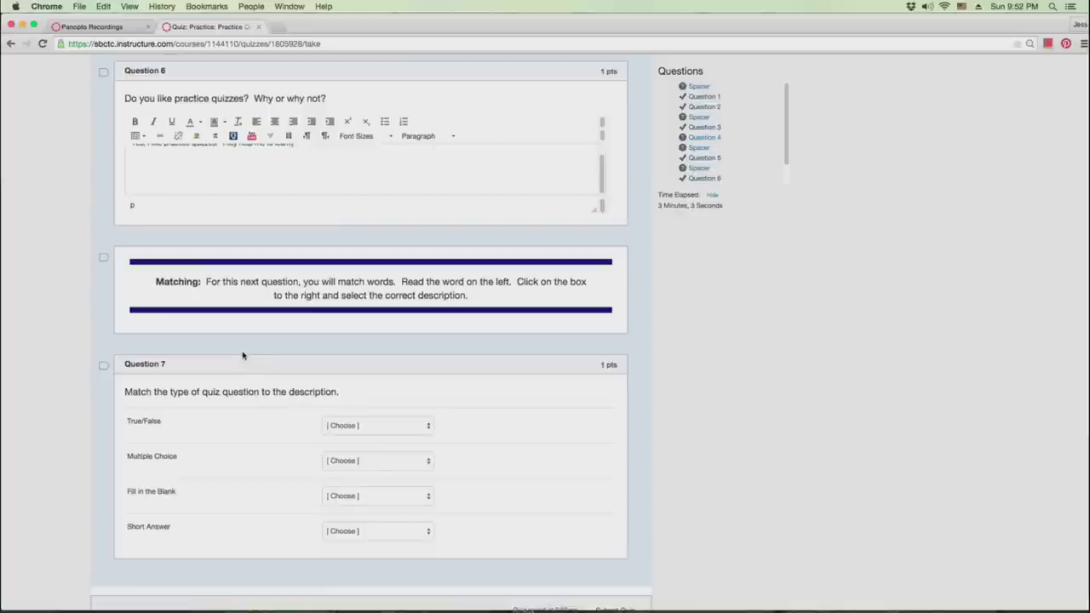
pyautogui.scroll(-1, 243, 356)
pyautogui.scroll(-1, 243, 356)
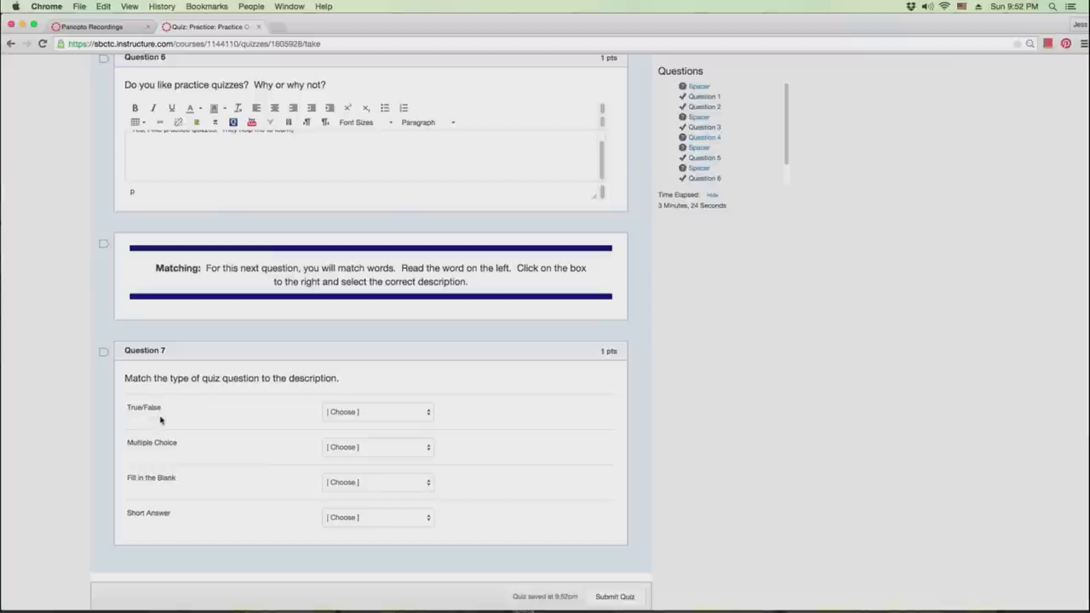
pyautogui.click(422, 413)
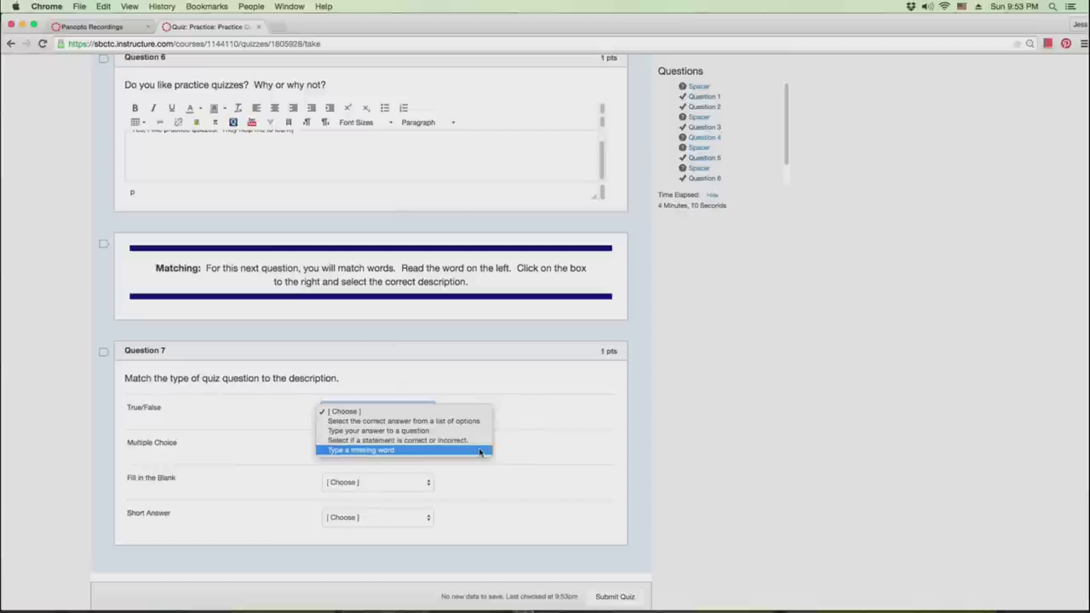
pyautogui.click(436, 441)
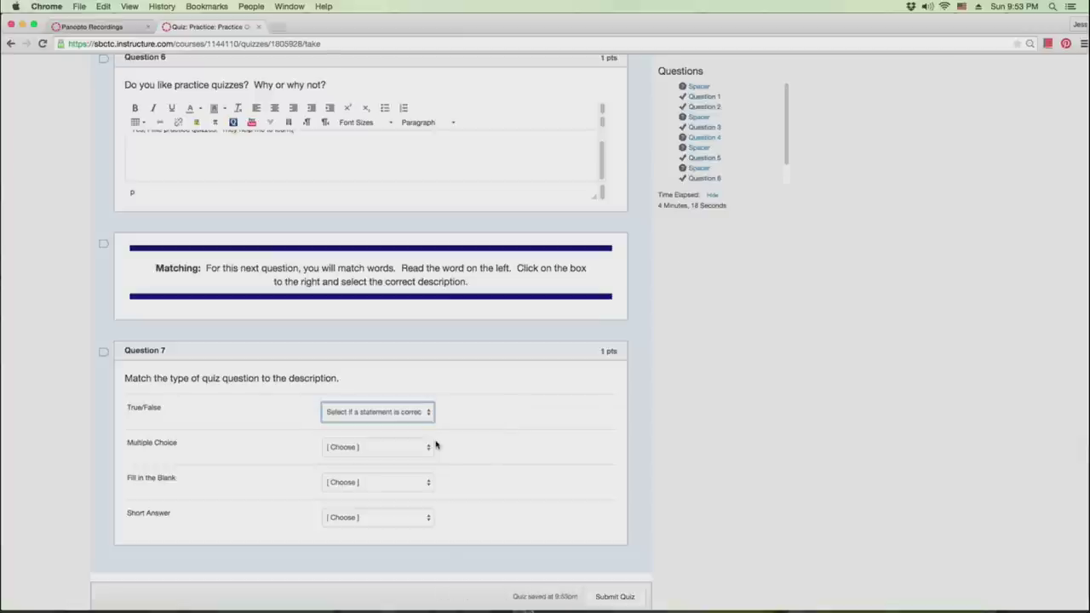
pyautogui.click(430, 448)
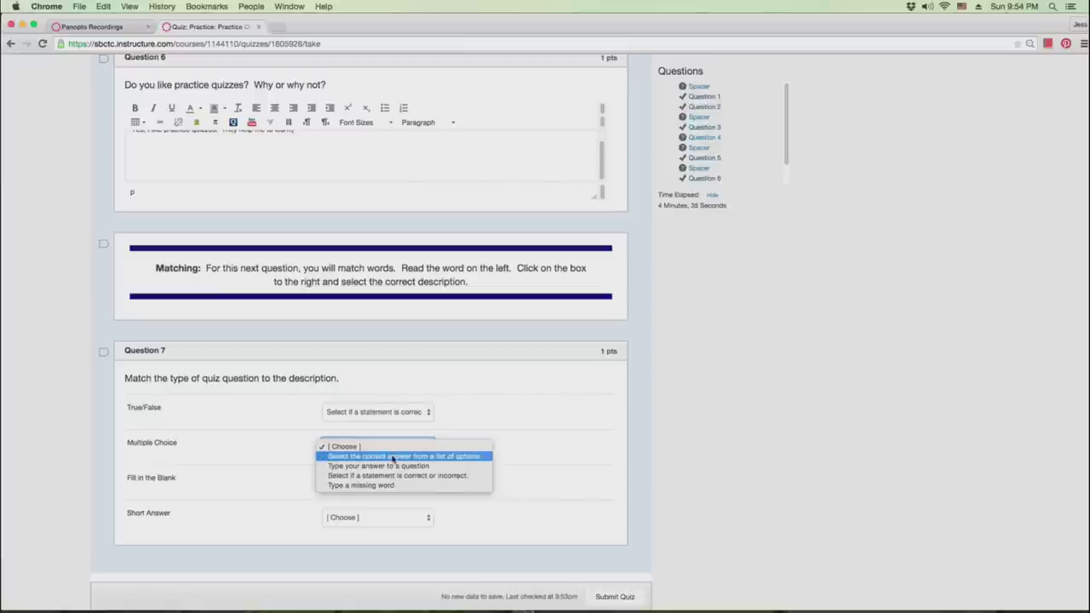
pyautogui.click(394, 459)
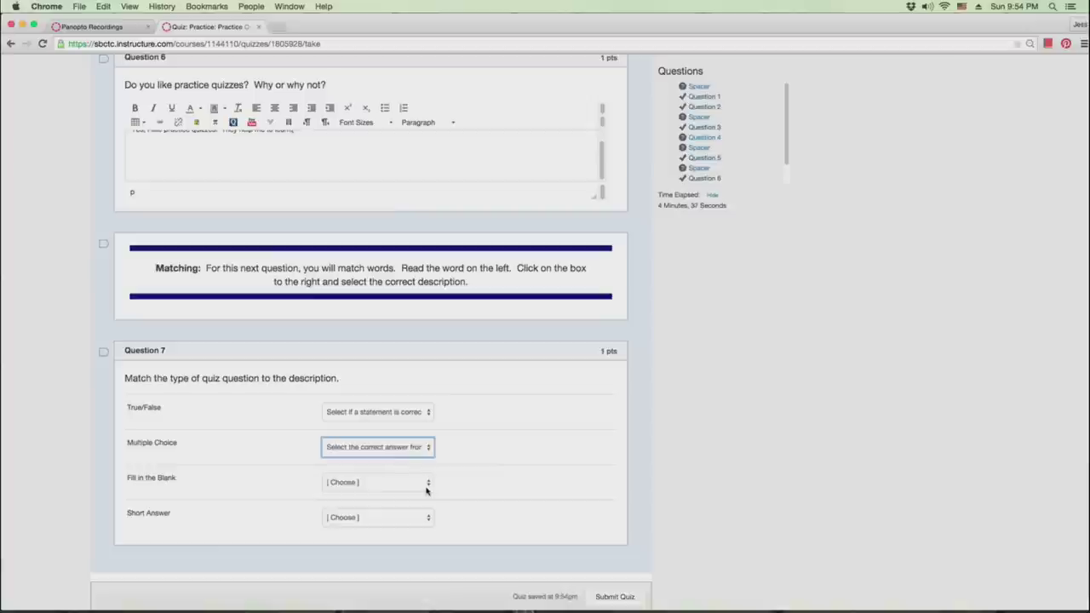
# - In Question 7, match Fill in the Blank to "Type a missing word" and Short Answer to "Type your answer to a question"
pyautogui.click(424, 484)
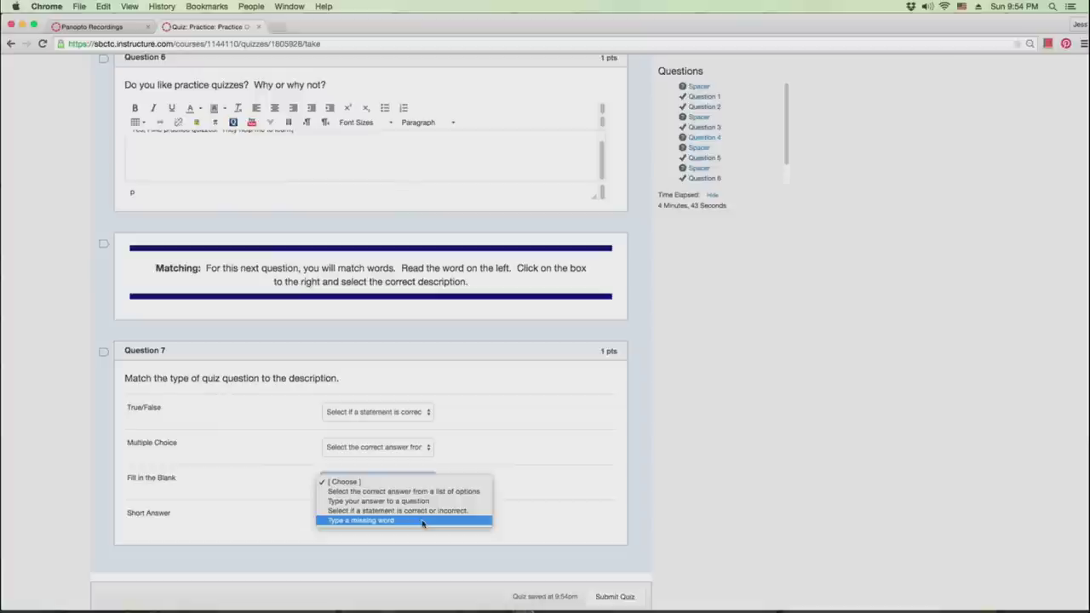
pyautogui.click(422, 522)
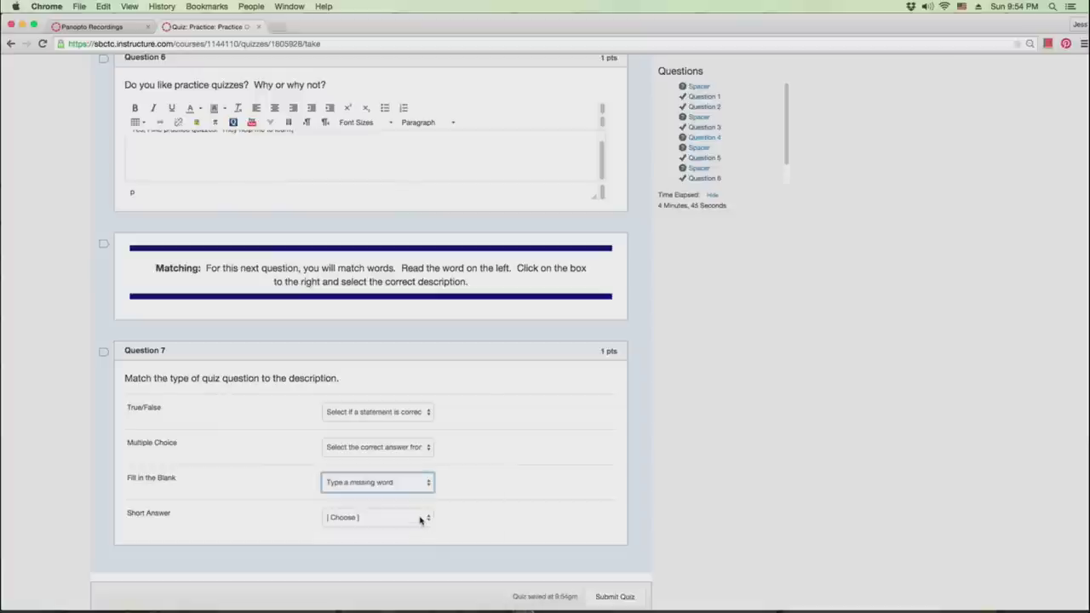
pyautogui.click(420, 520)
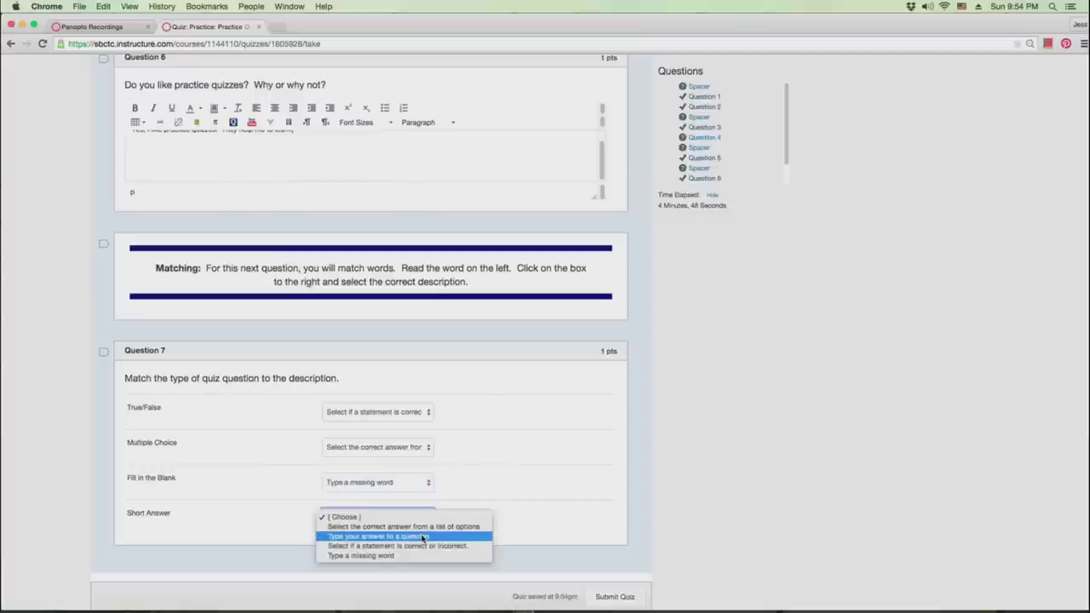
pyautogui.click(422, 537)
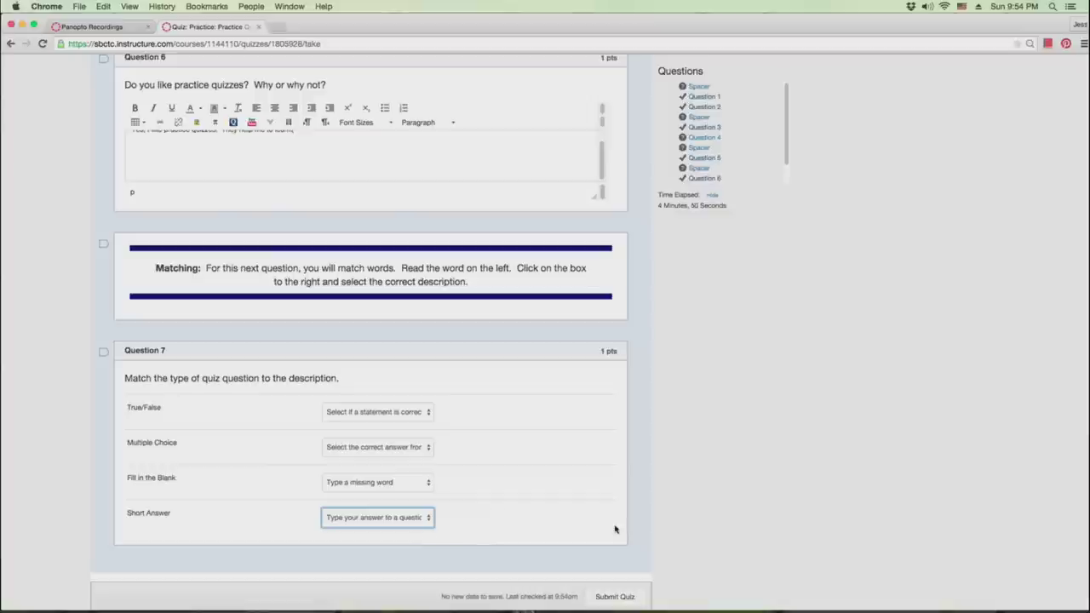
# - Submit the practice quiz, accepting that one question is left unanswered
pyautogui.scroll(-1, 617, 530)
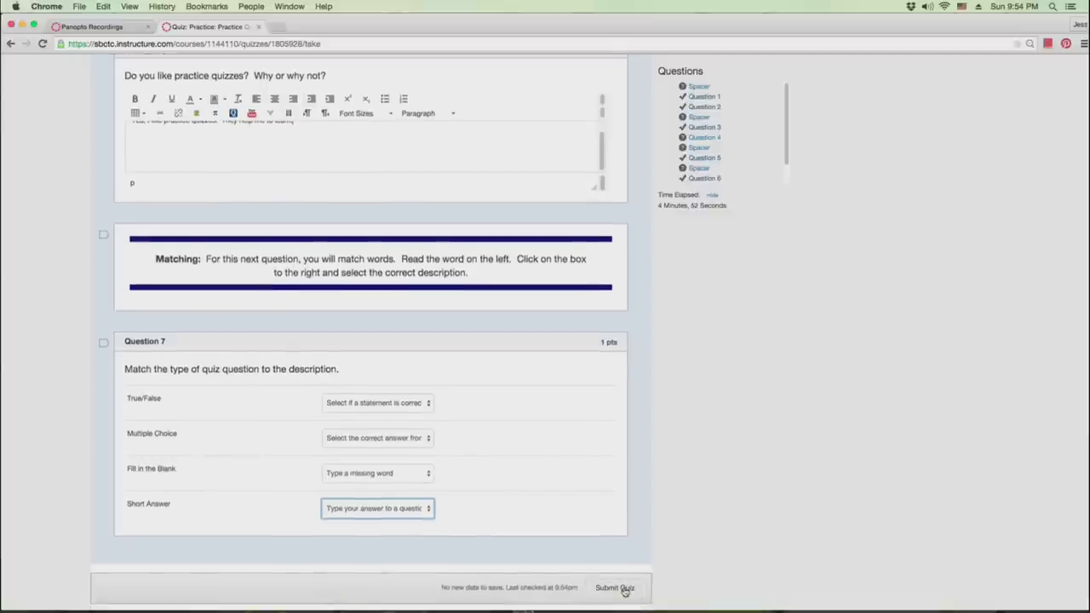
pyautogui.click(624, 589)
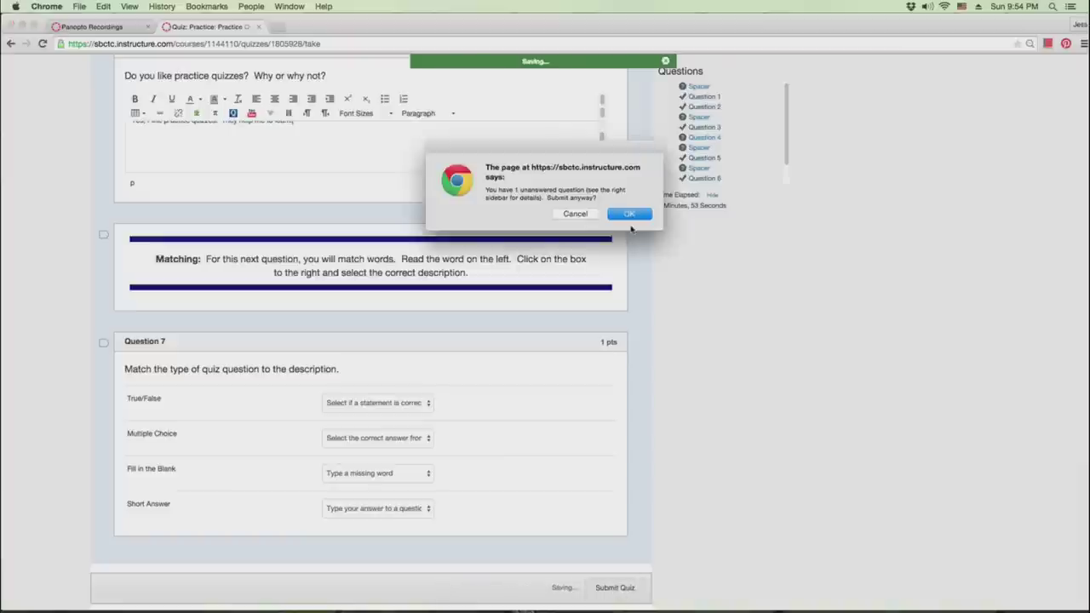
pyautogui.click(630, 215)
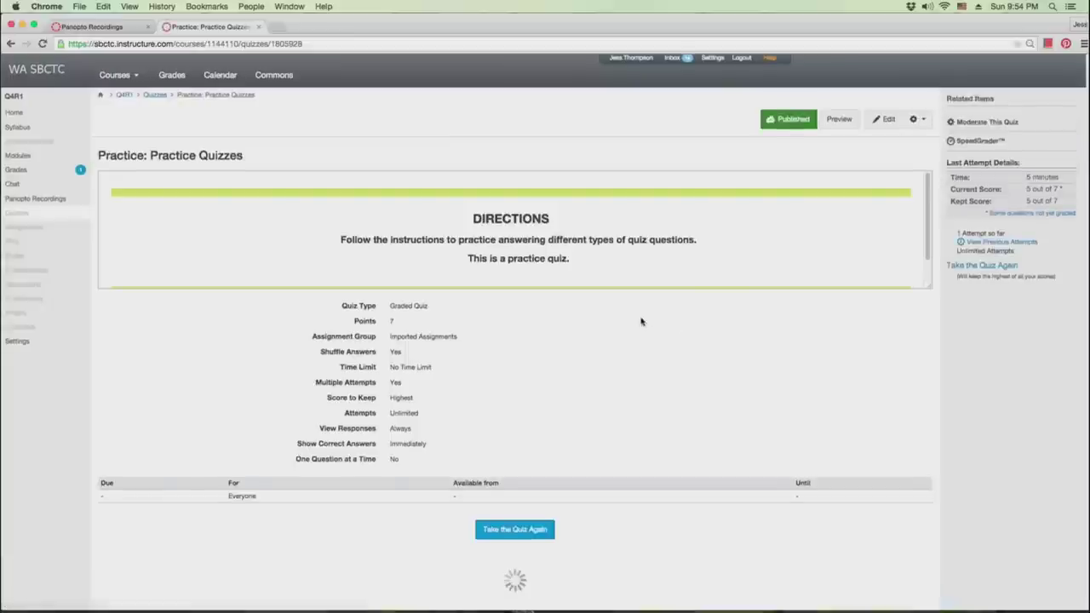
# - Review the attempt's score and the graded feedback and correct answers for Questions 1 to 4 on the results page
pyautogui.scroll(-3, 615, 335)
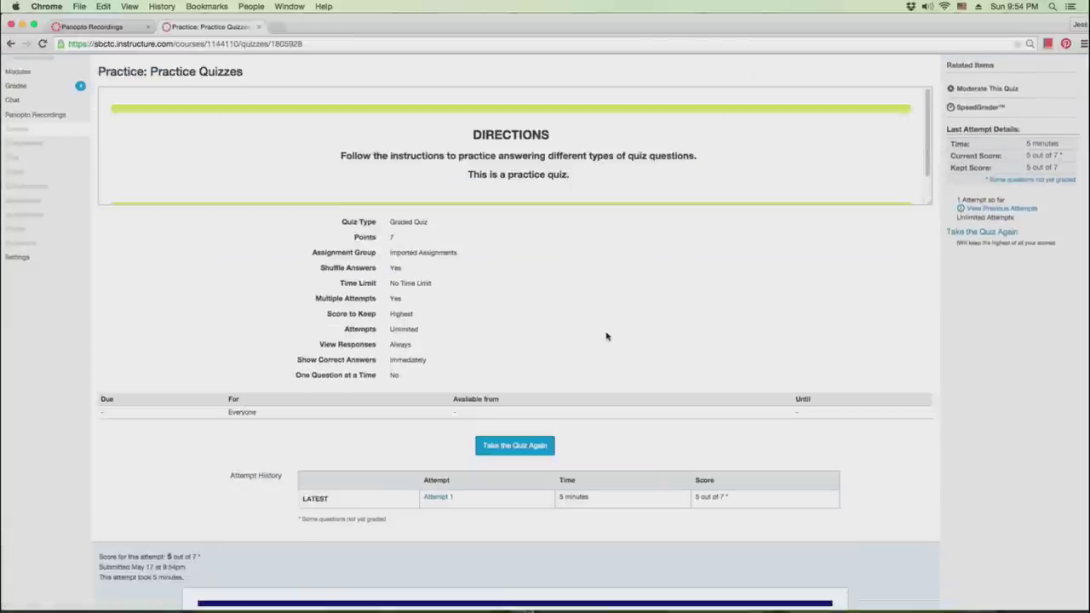
pyautogui.scroll(-4, 606, 335)
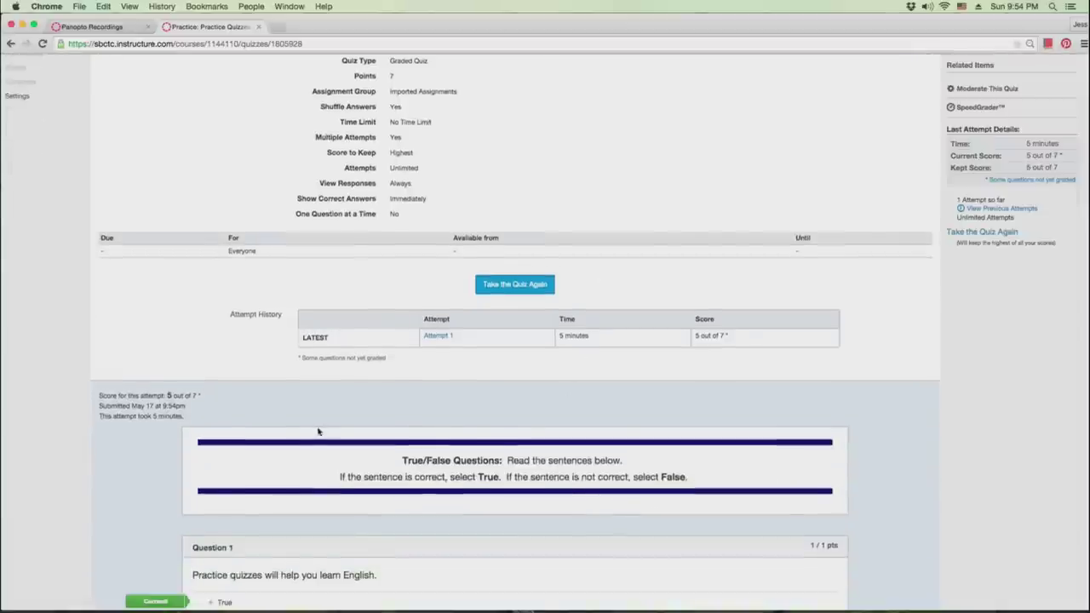
pyautogui.scroll(-3, 267, 430)
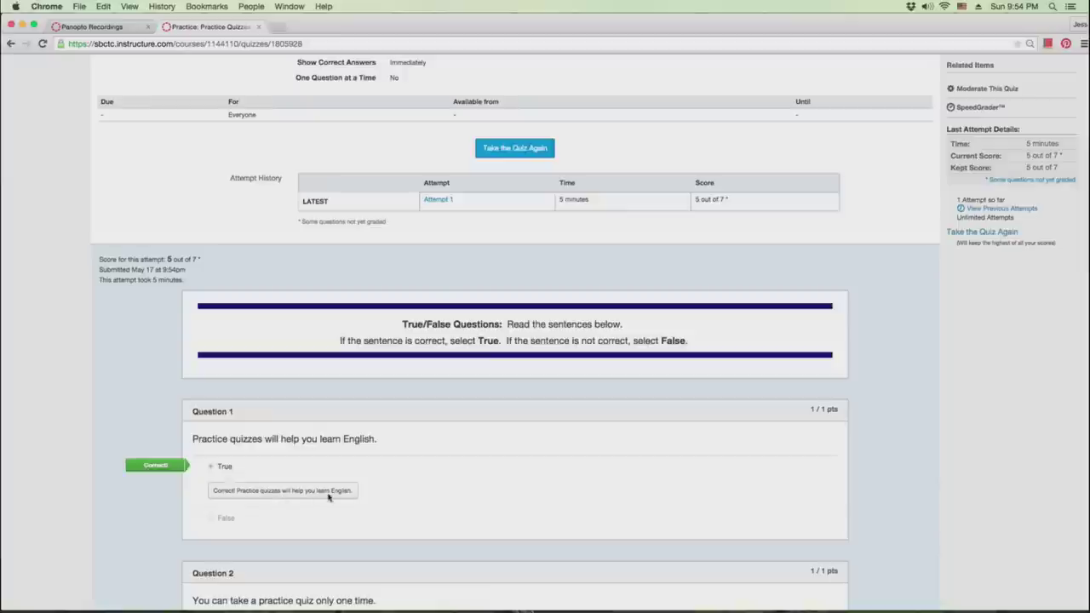
pyautogui.moveTo(234, 498)
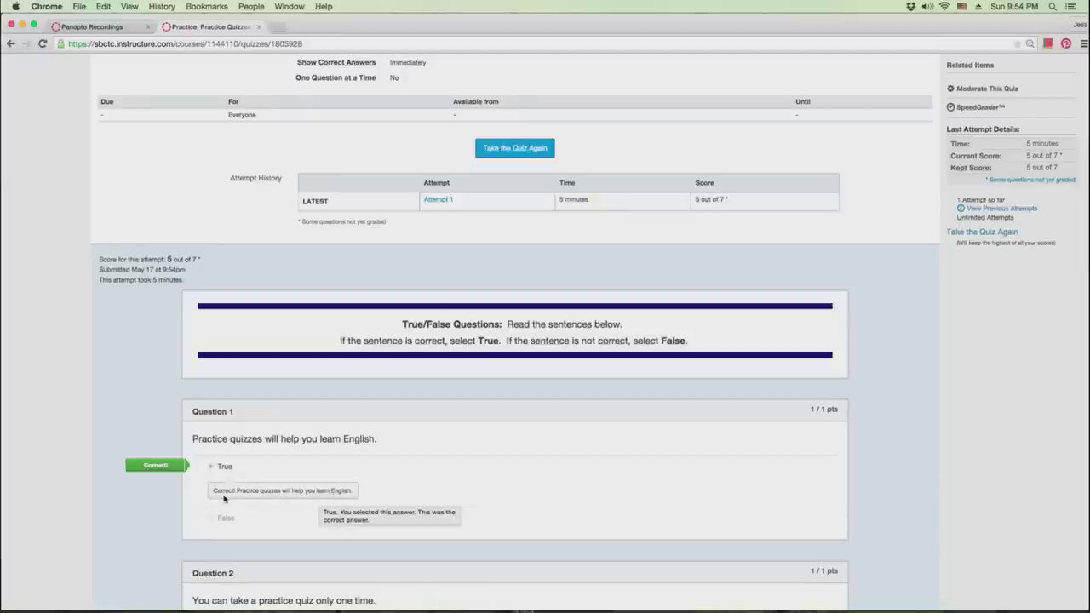
pyautogui.scroll(-5, 217, 501)
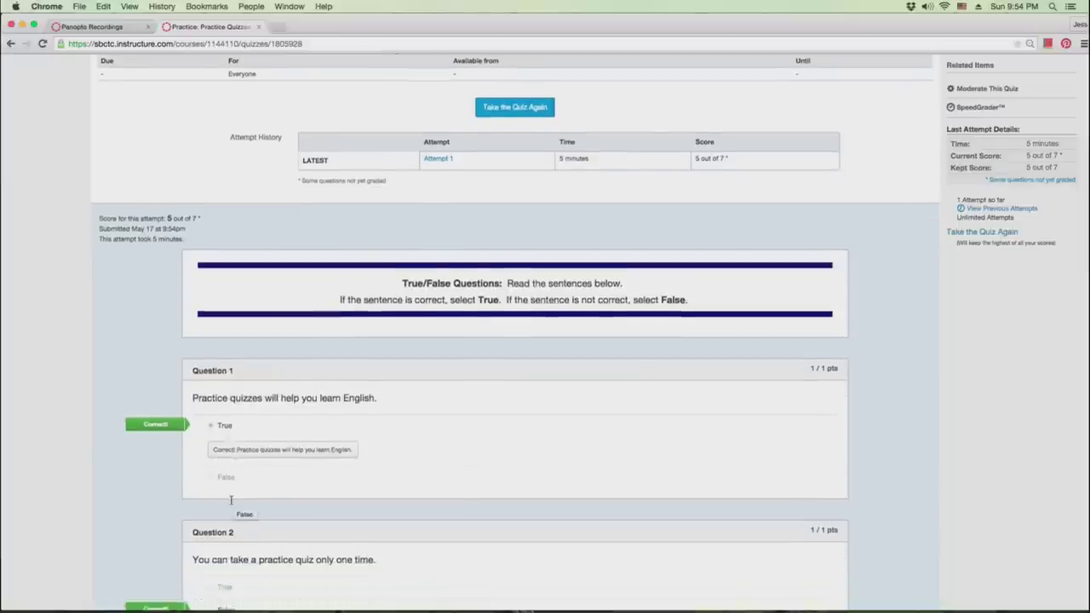
pyautogui.scroll(-11, 230, 505)
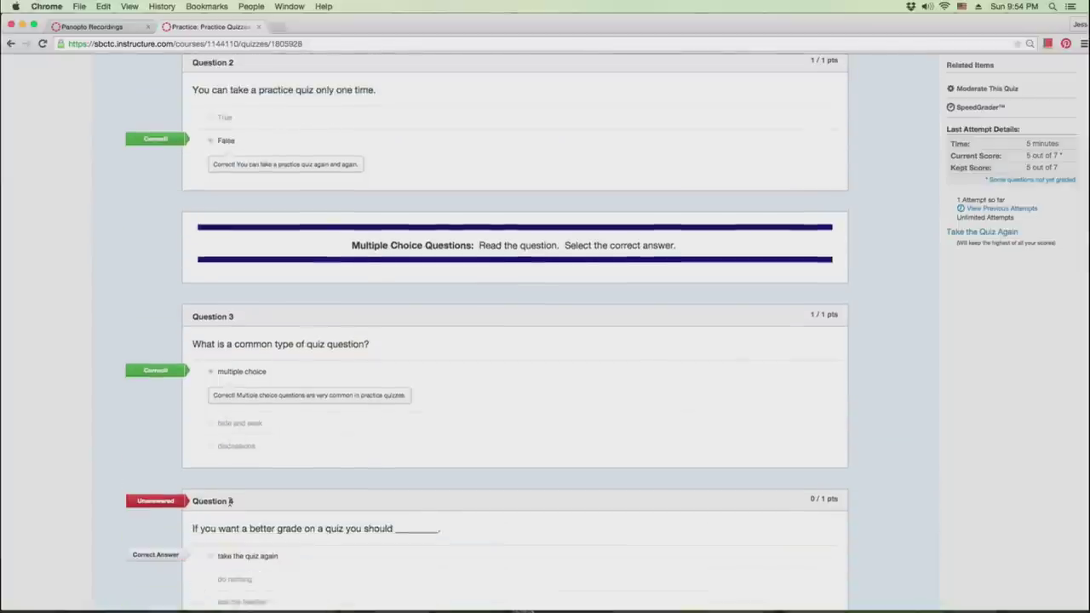
pyautogui.scroll(-2, 229, 506)
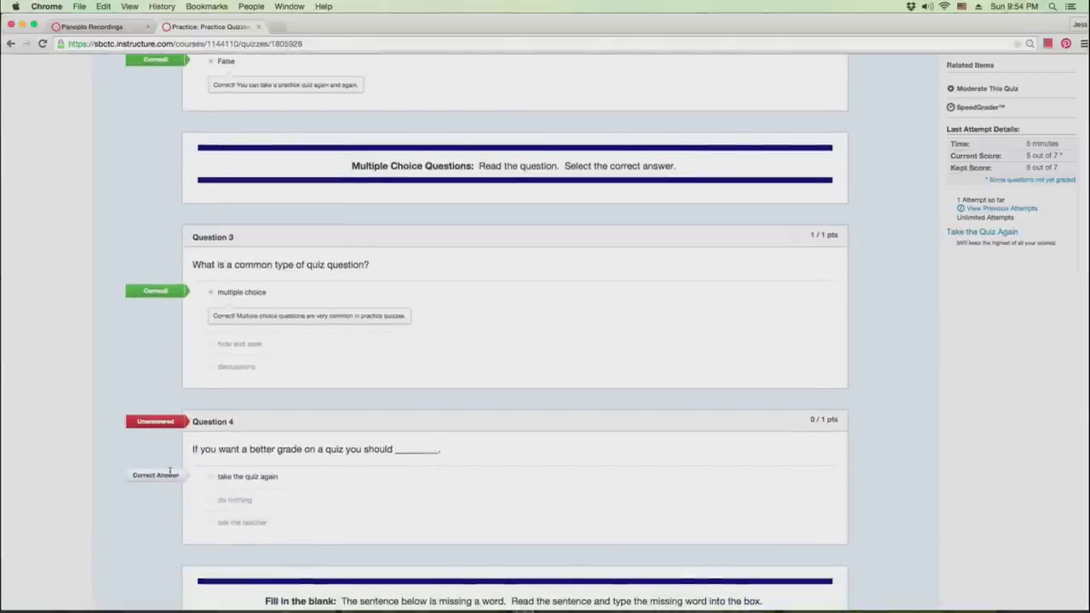
pyautogui.scroll(-3, 283, 483)
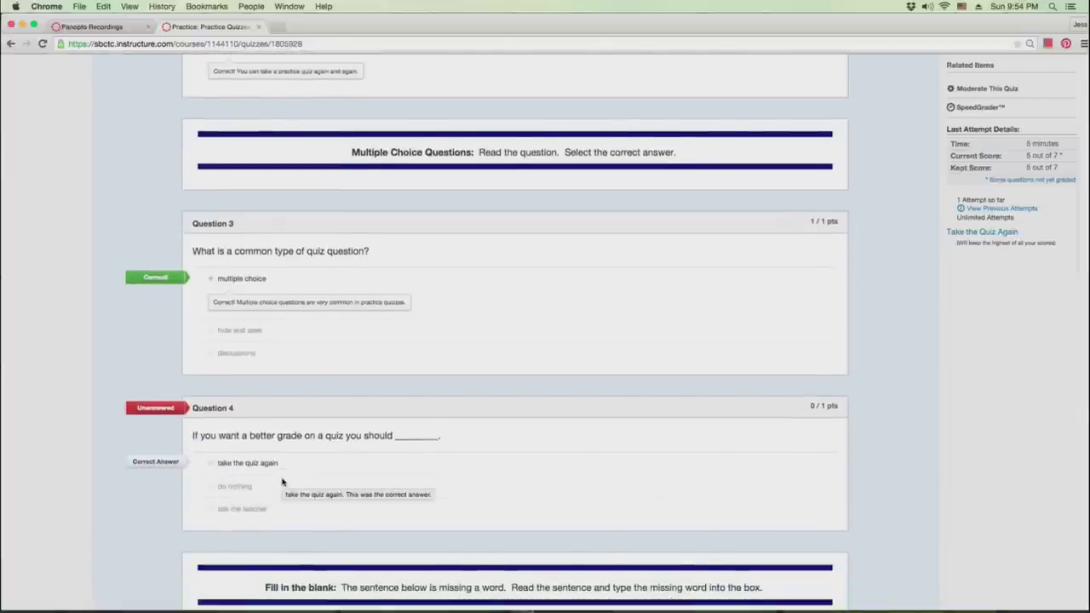